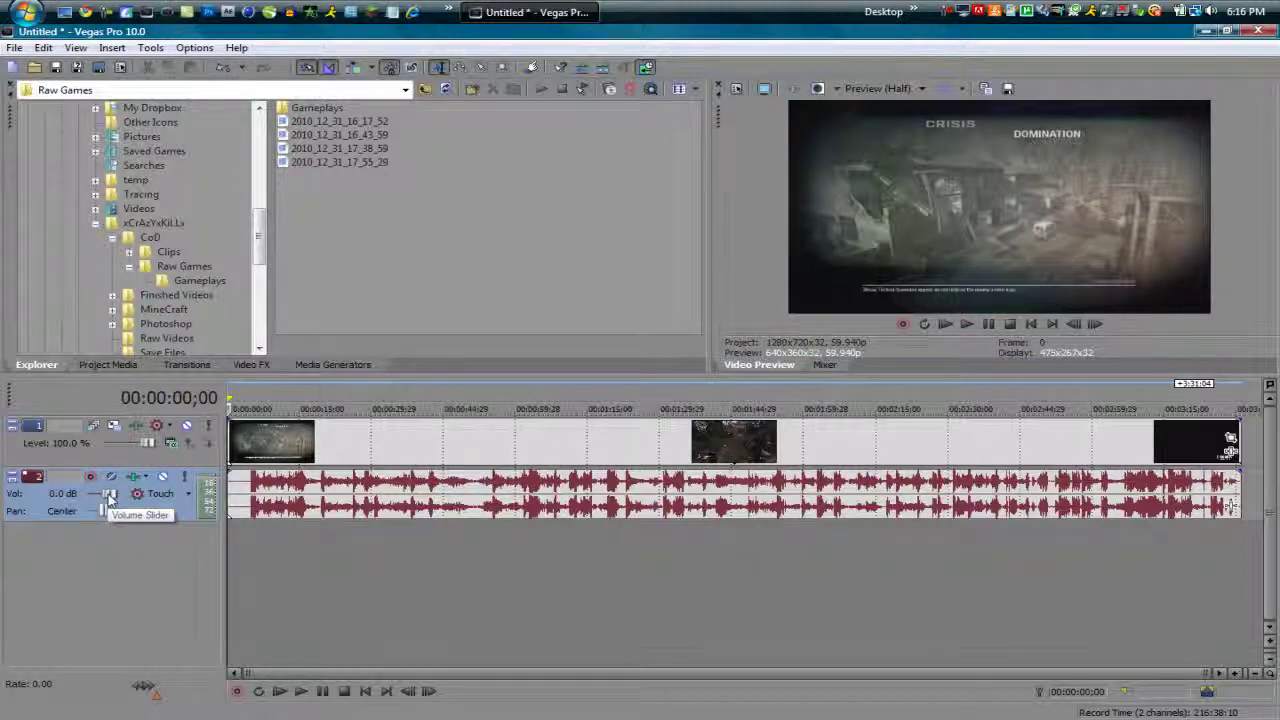
# Step: Lower the music track's Vol slider, then enter exactly -20 dB as its volume
pyautogui.moveTo(110, 497); pyautogui.dragTo(100, 494)
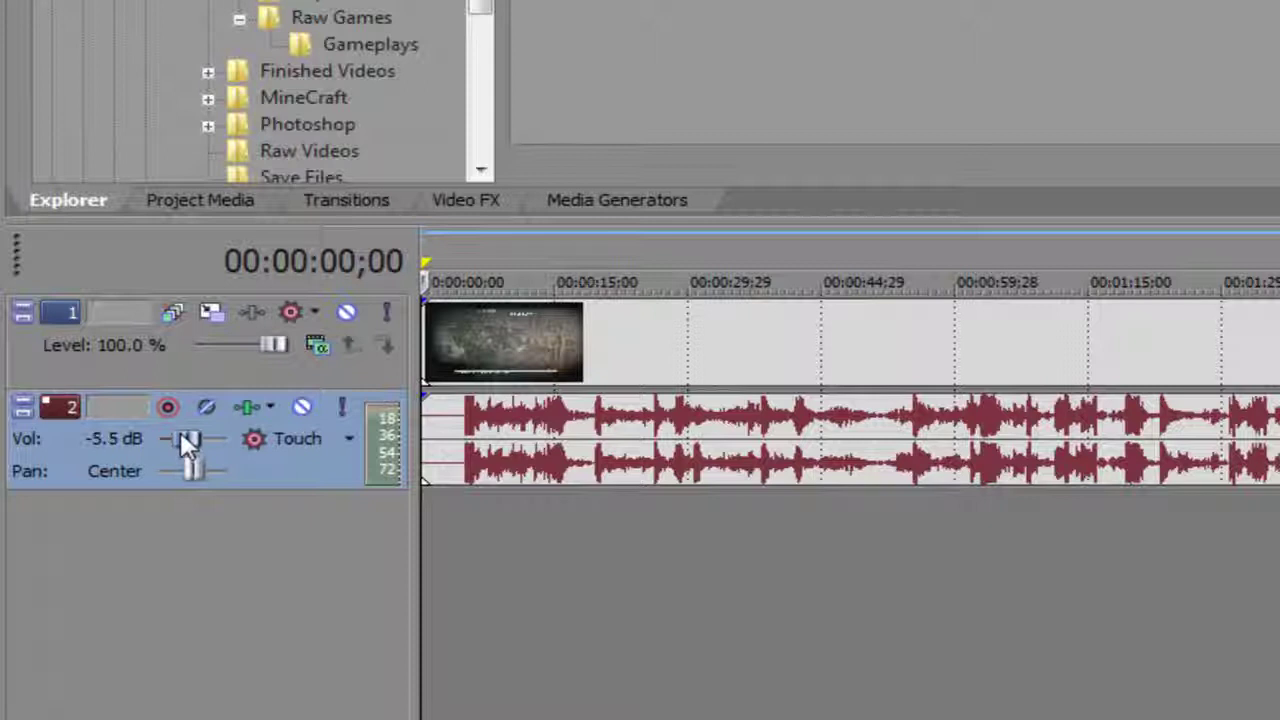
pyautogui.moveTo(181, 440); pyautogui.dragTo(175, 438)
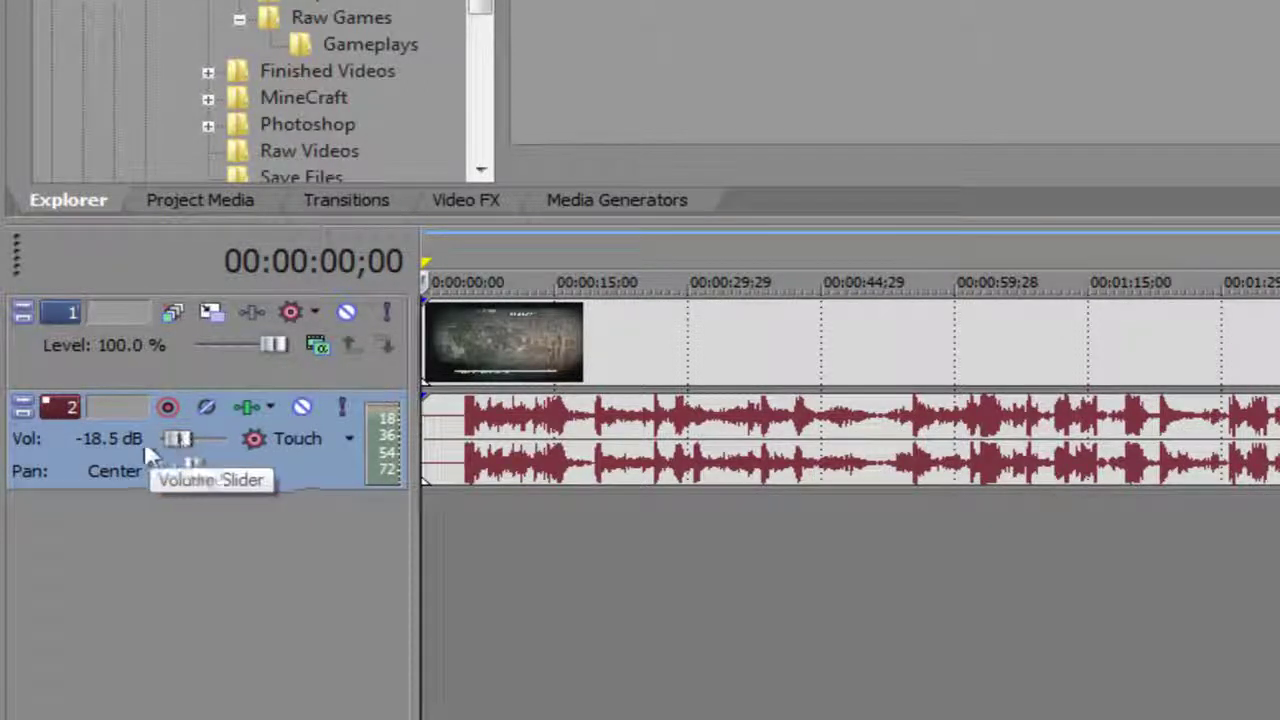
pyautogui.doubleClick(113, 441)
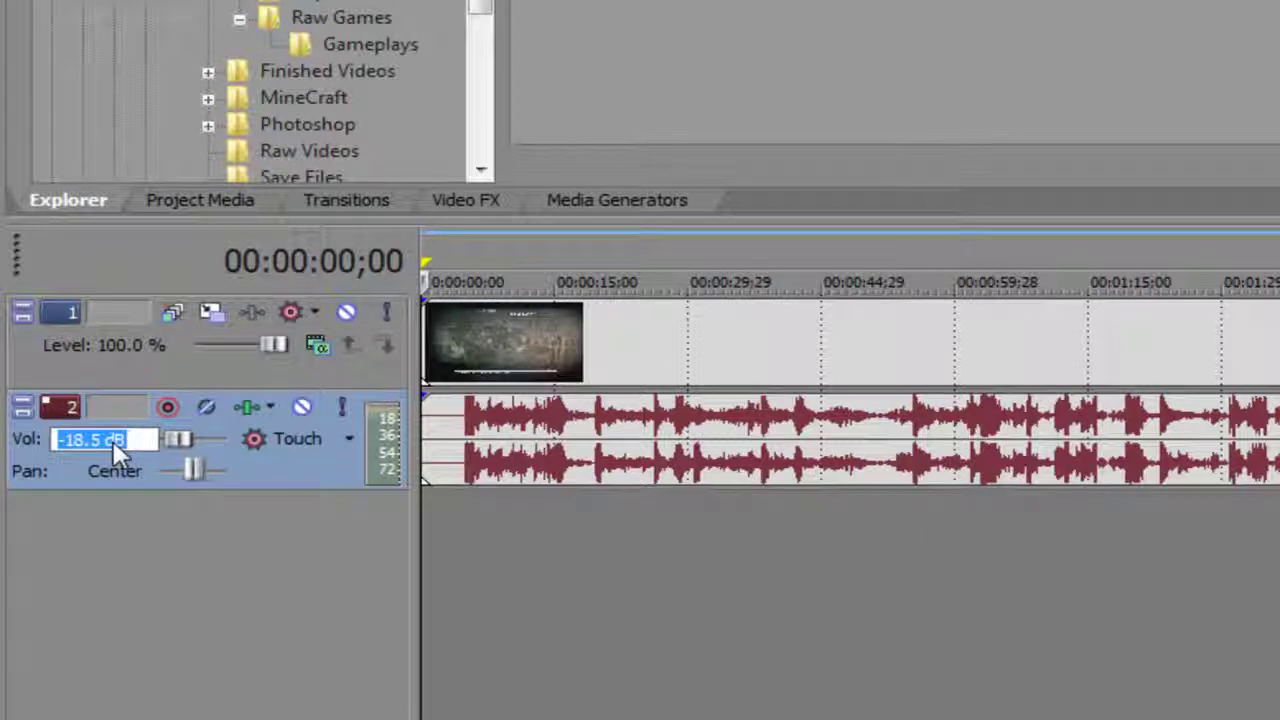
pyautogui.write('-20')
pyautogui.press('Return')
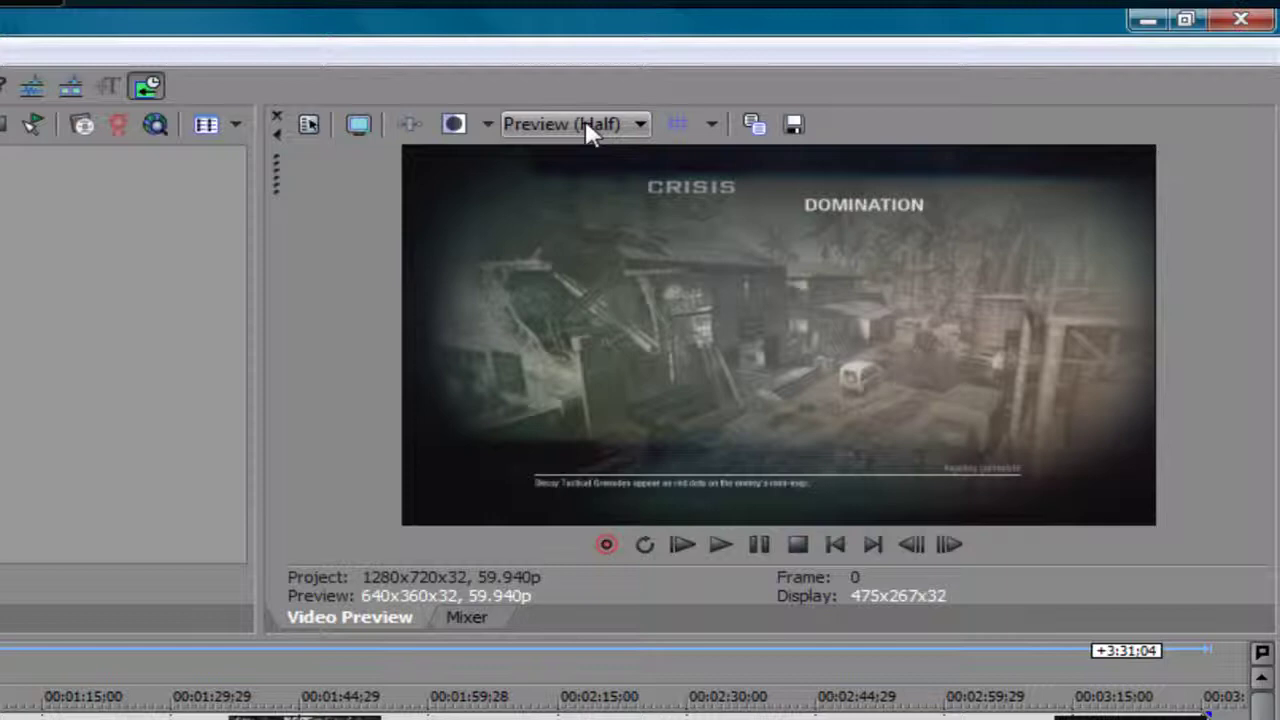
pyautogui.click(587, 126)
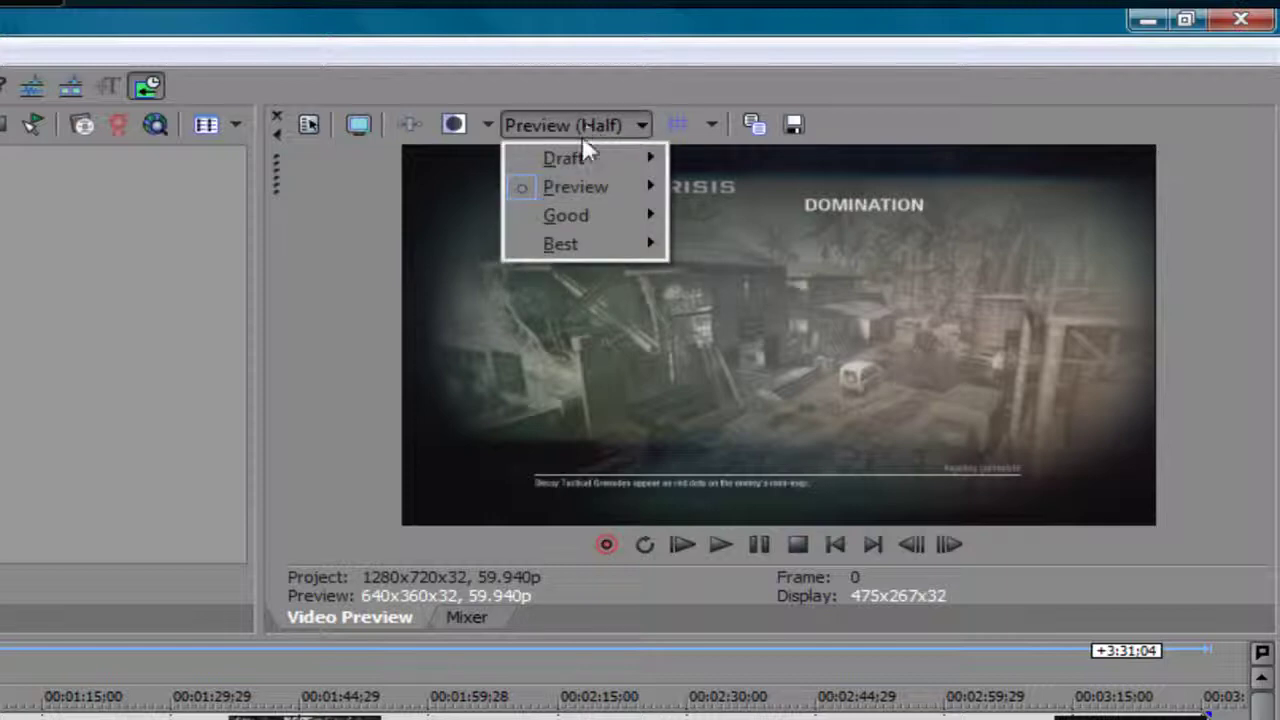
pyautogui.click(563, 129)
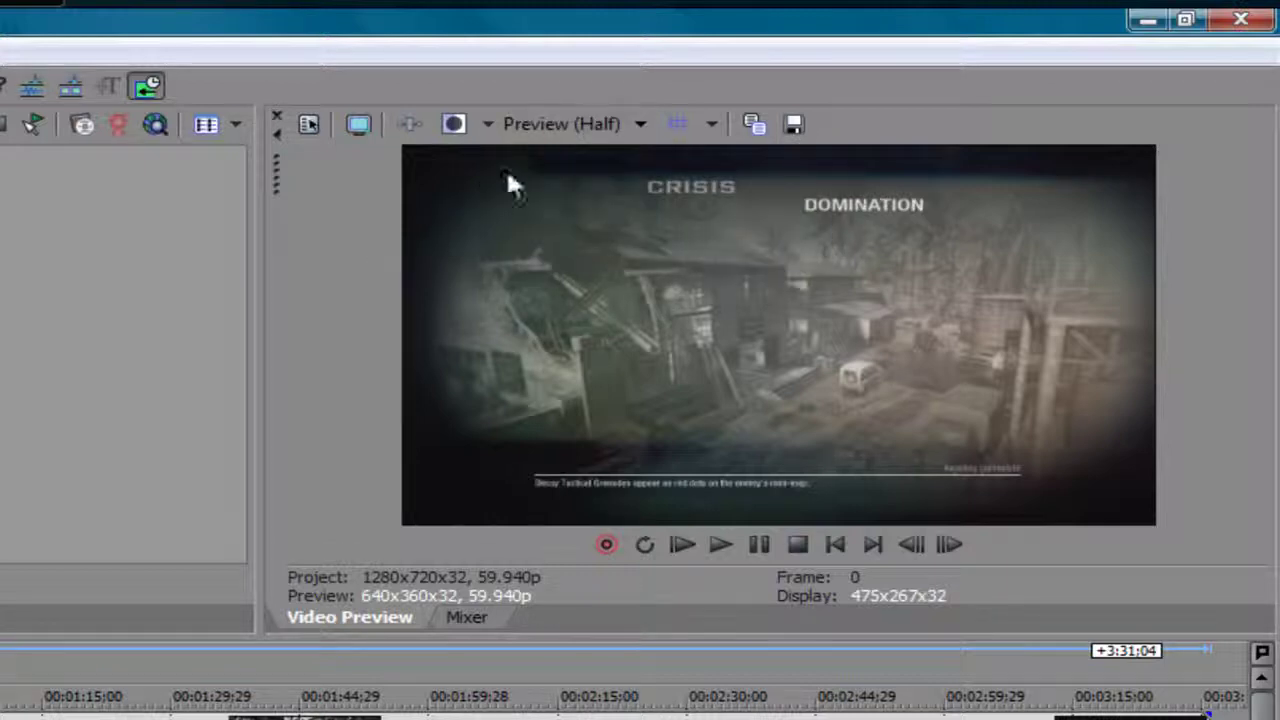
pyautogui.click(540, 126)
pyautogui.moveTo(537, 158)
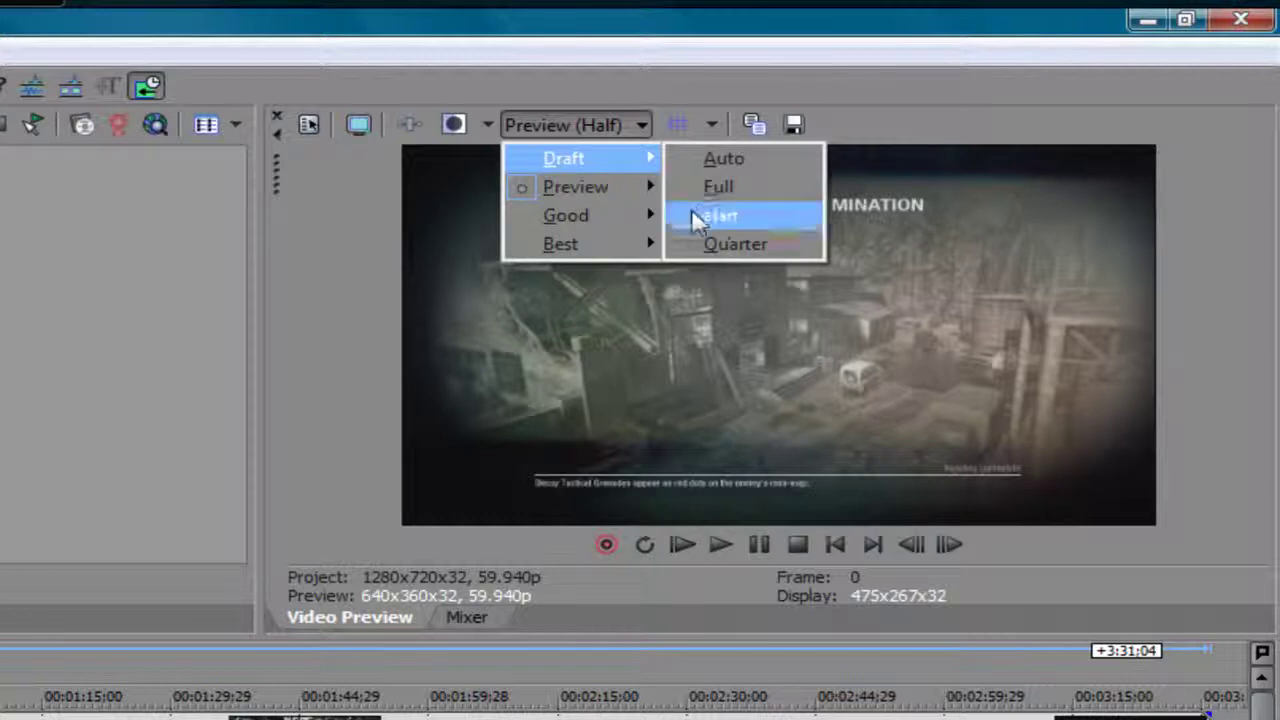
pyautogui.click(700, 244)
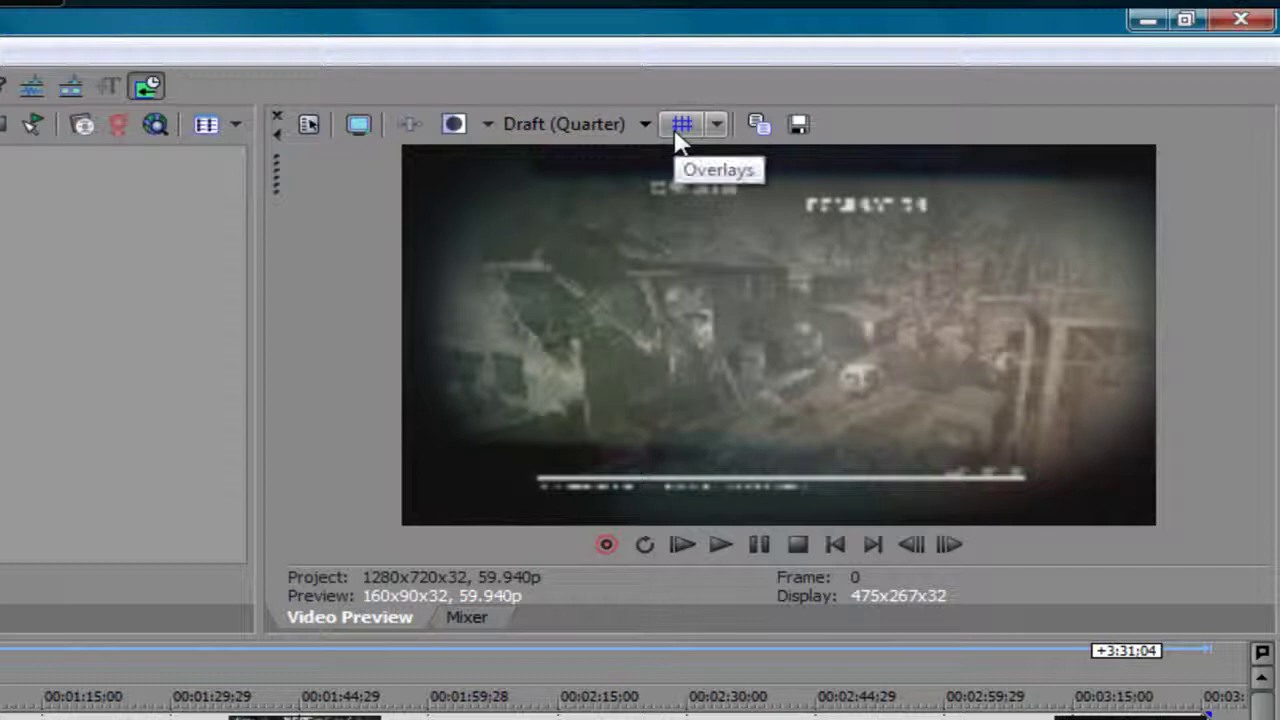
pyautogui.click(631, 128)
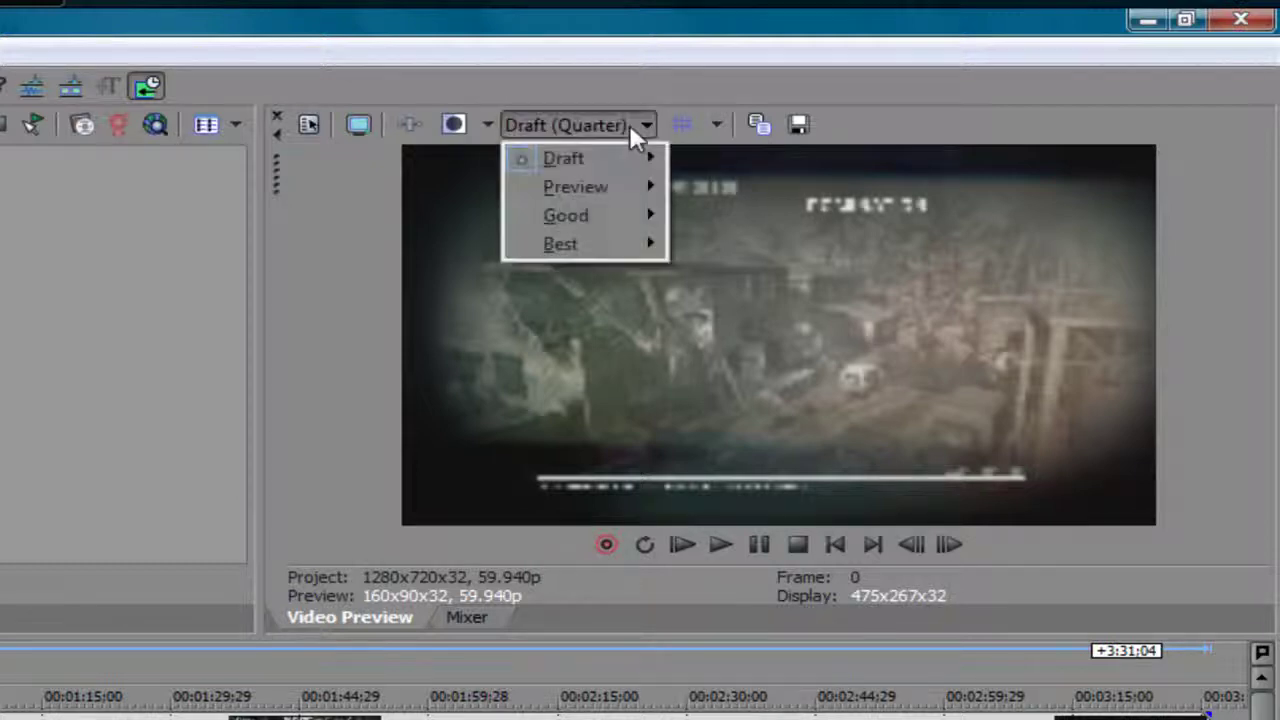
pyautogui.moveTo(603, 185)
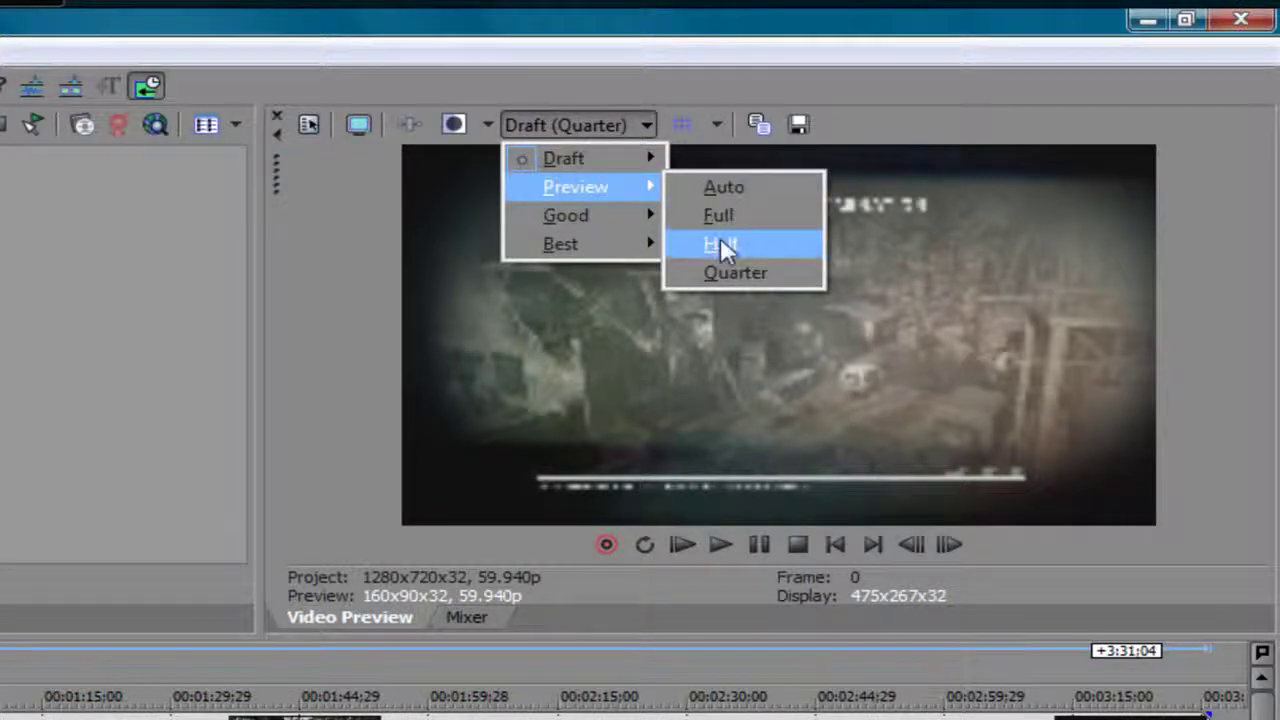
pyautogui.click(720, 245)
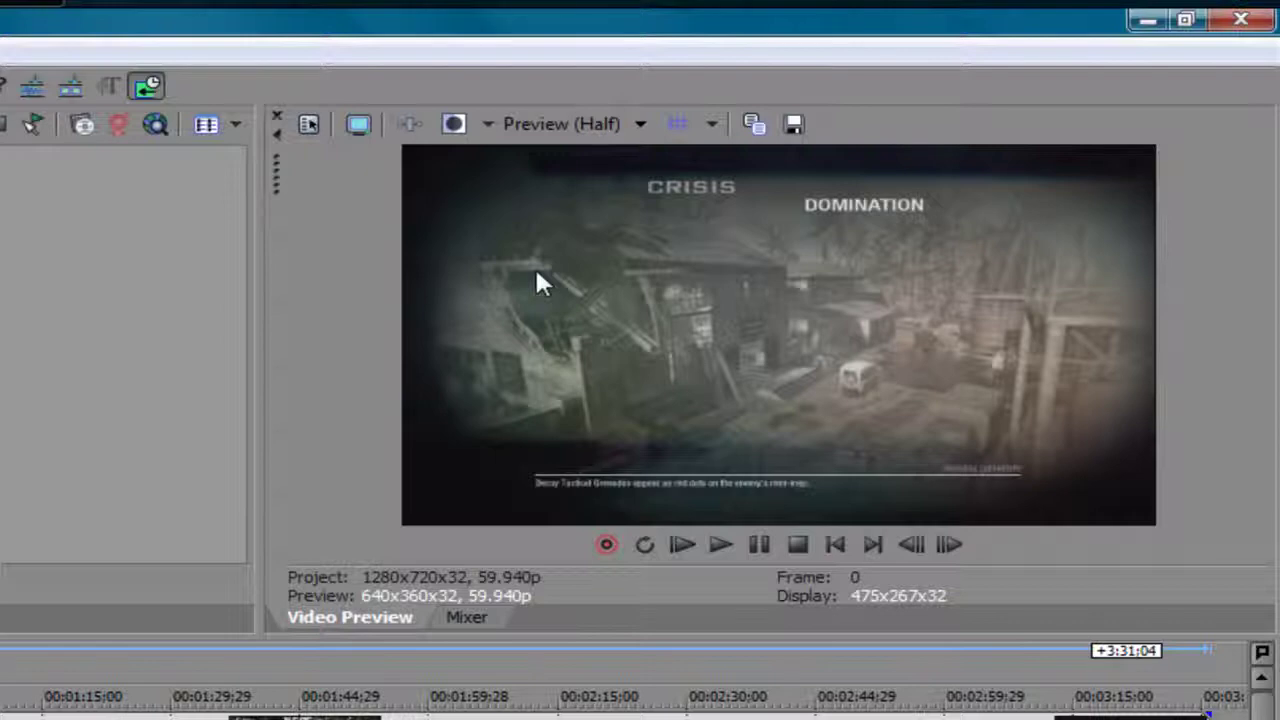
# Step: Set the video preview quality to Draft (Half)
pyautogui.click(561, 123)
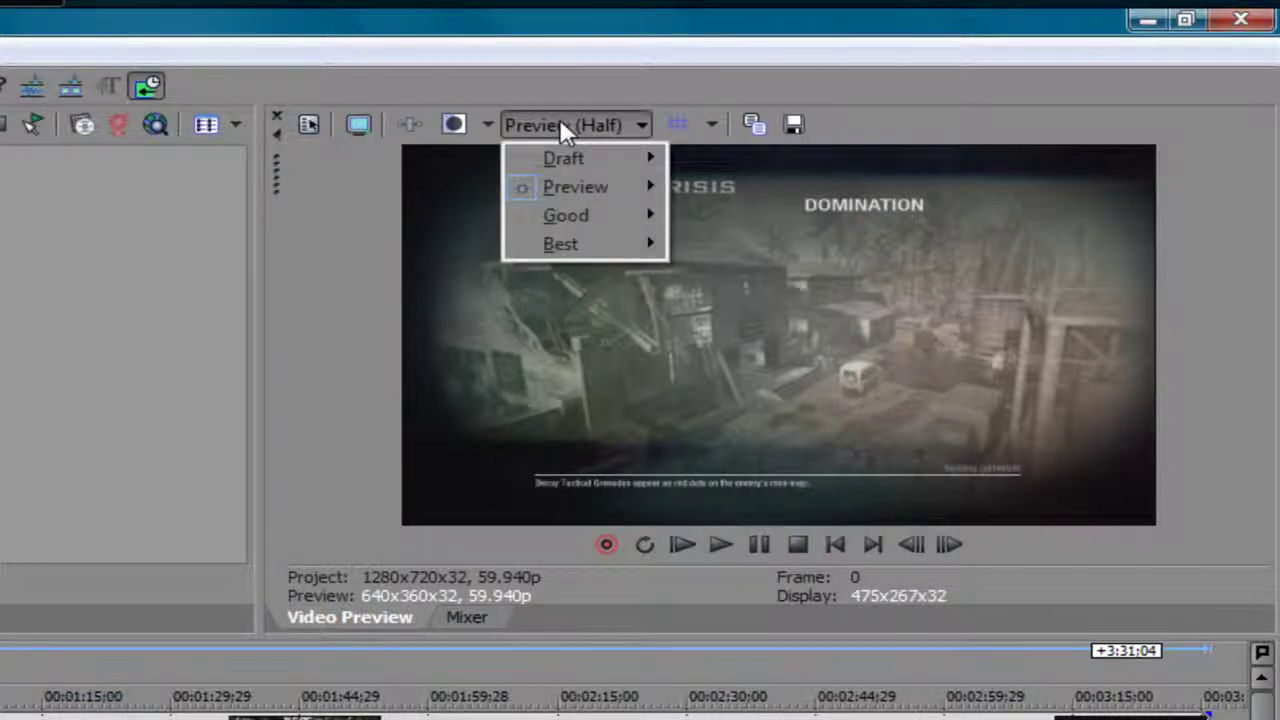
pyautogui.moveTo(585, 163)
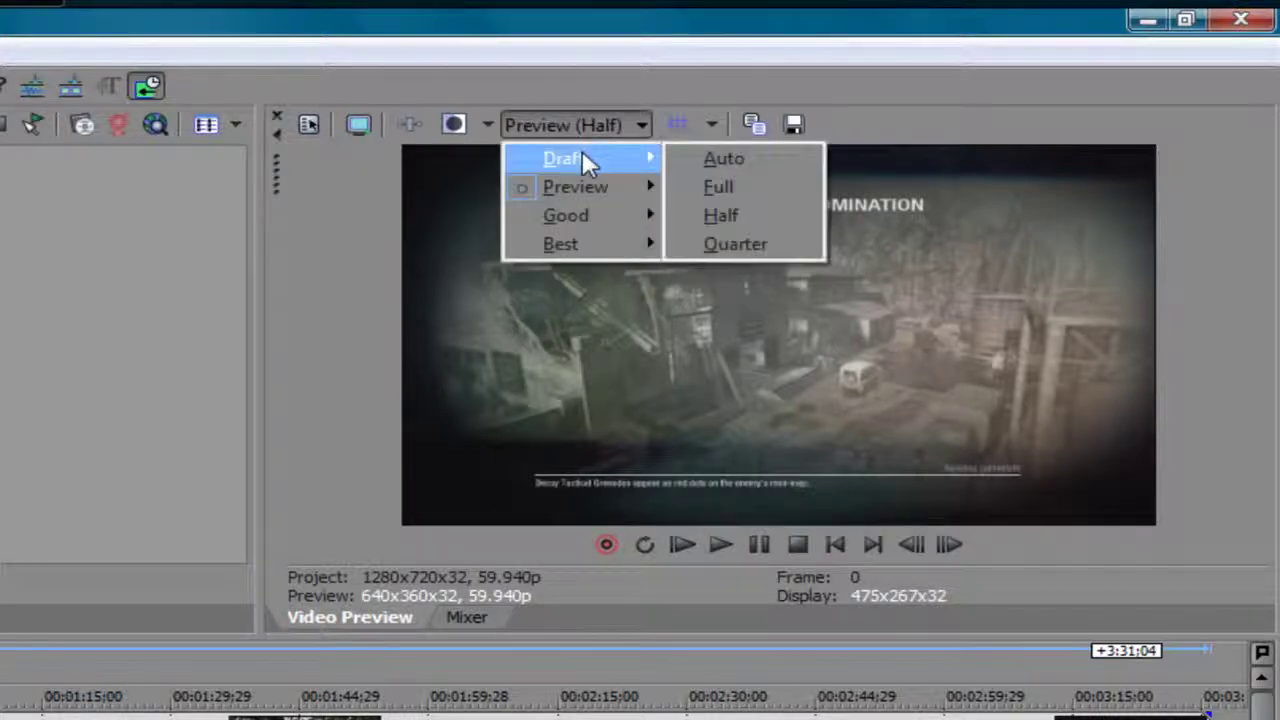
pyautogui.click(740, 217)
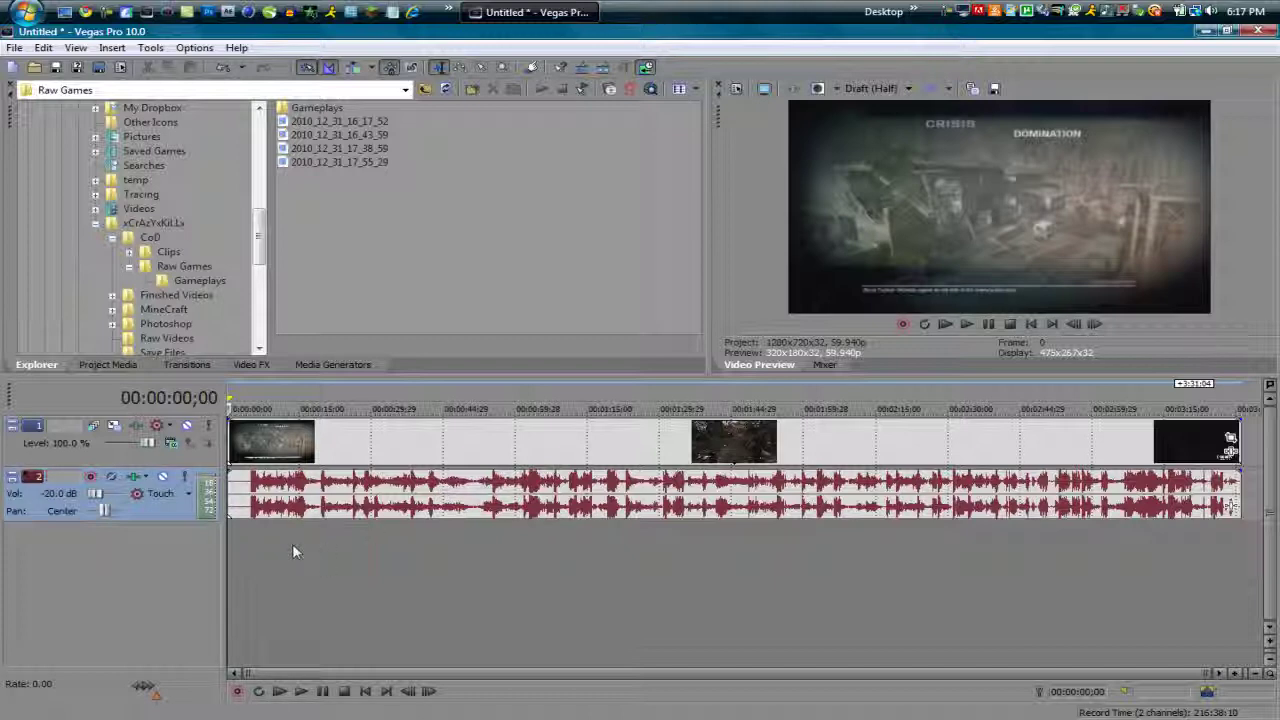
# Step: Add a third audio track to the timeline and arm it for recording
pyautogui.rightClick(257, 539)
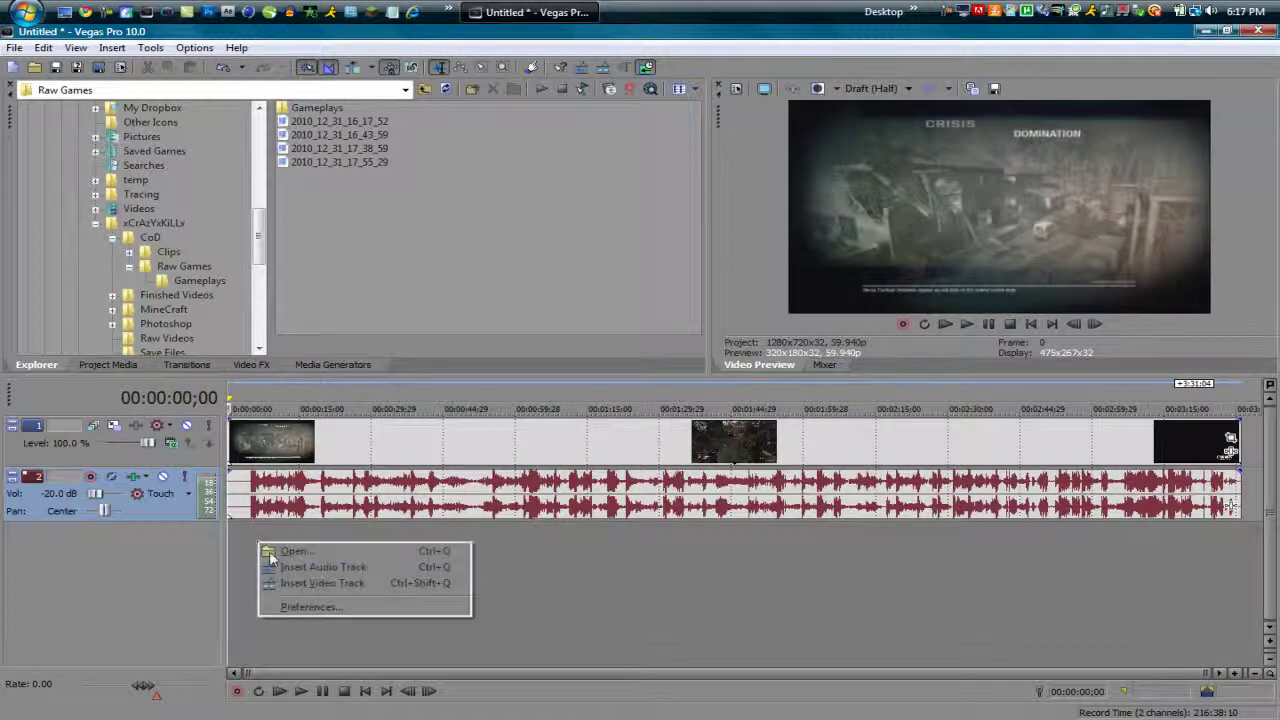
pyautogui.click(285, 568)
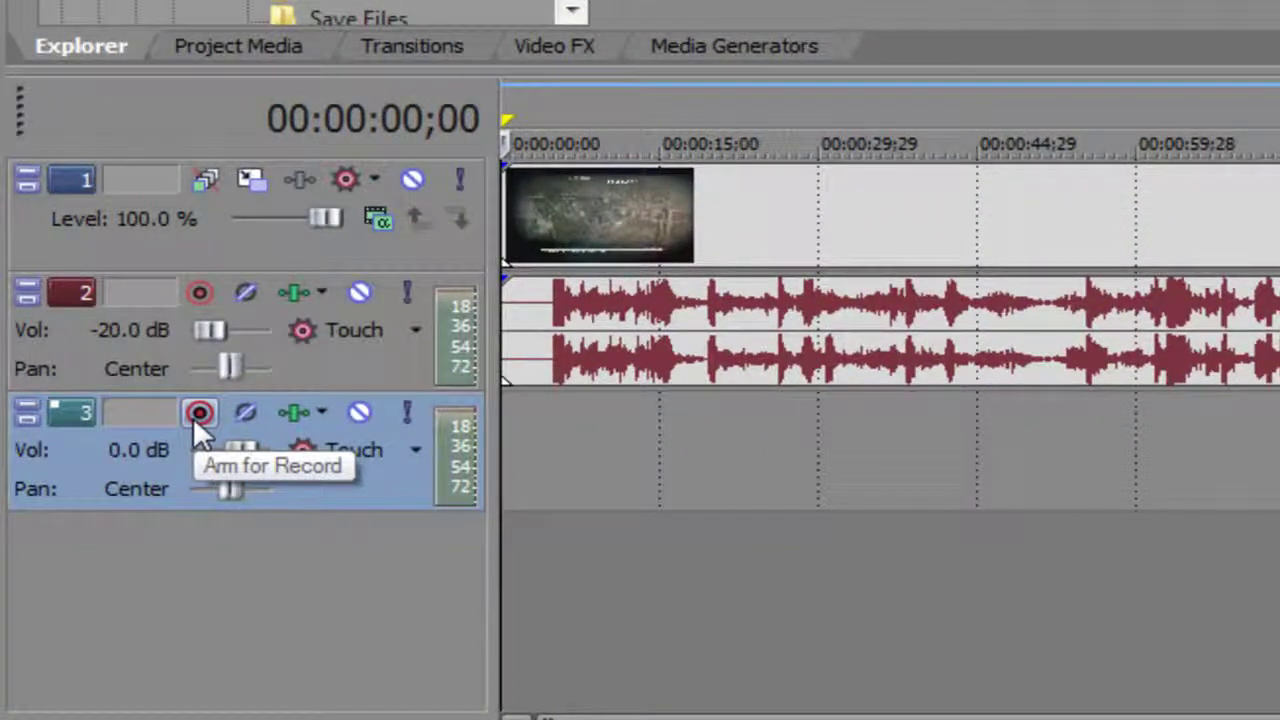
pyautogui.click(198, 414)
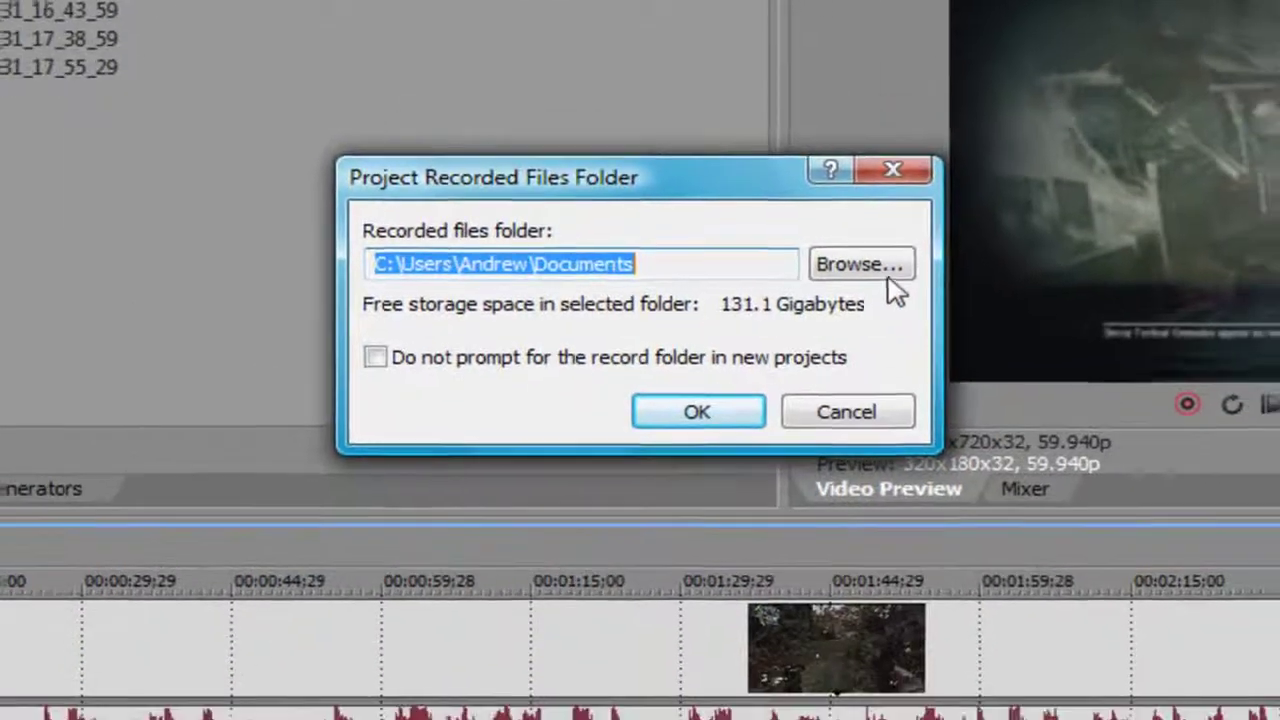
# Step: Choose the Voice Recs folder as the destination for recorded files
pyautogui.click(900, 293)
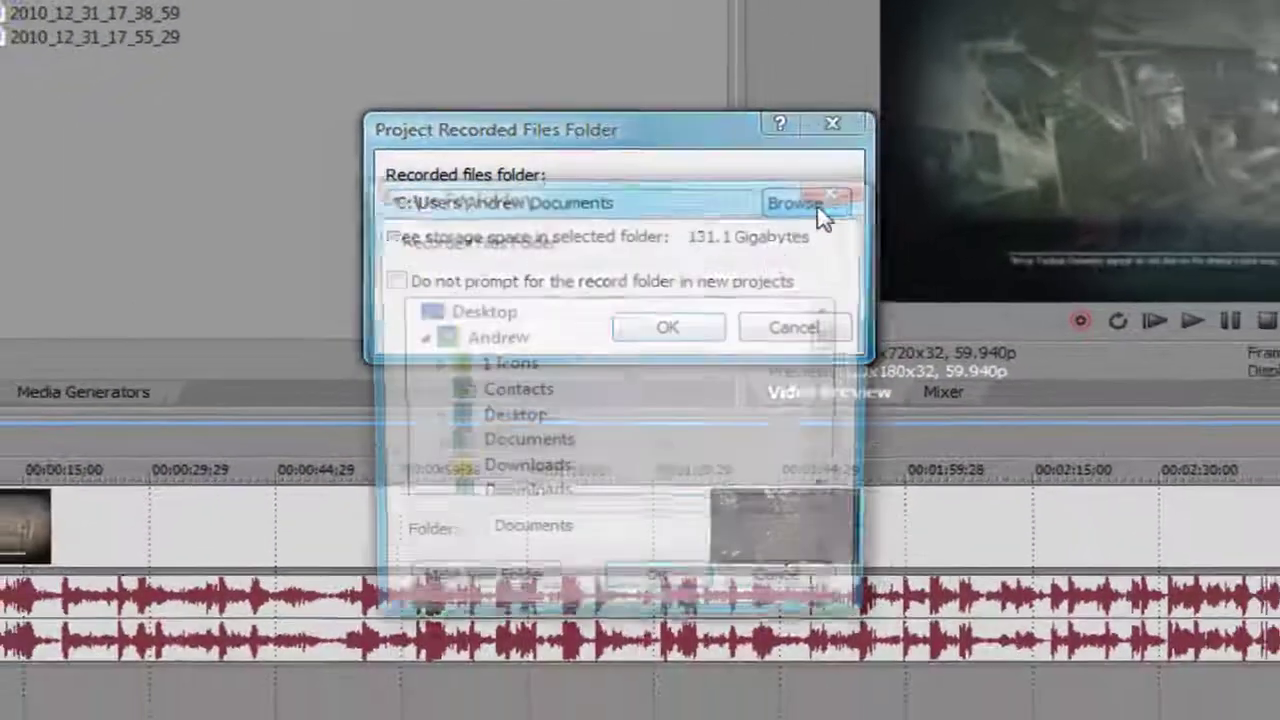
pyautogui.moveTo(826, 334); pyautogui.dragTo(835, 415)
pyautogui.scroll(-2, 546, 420)
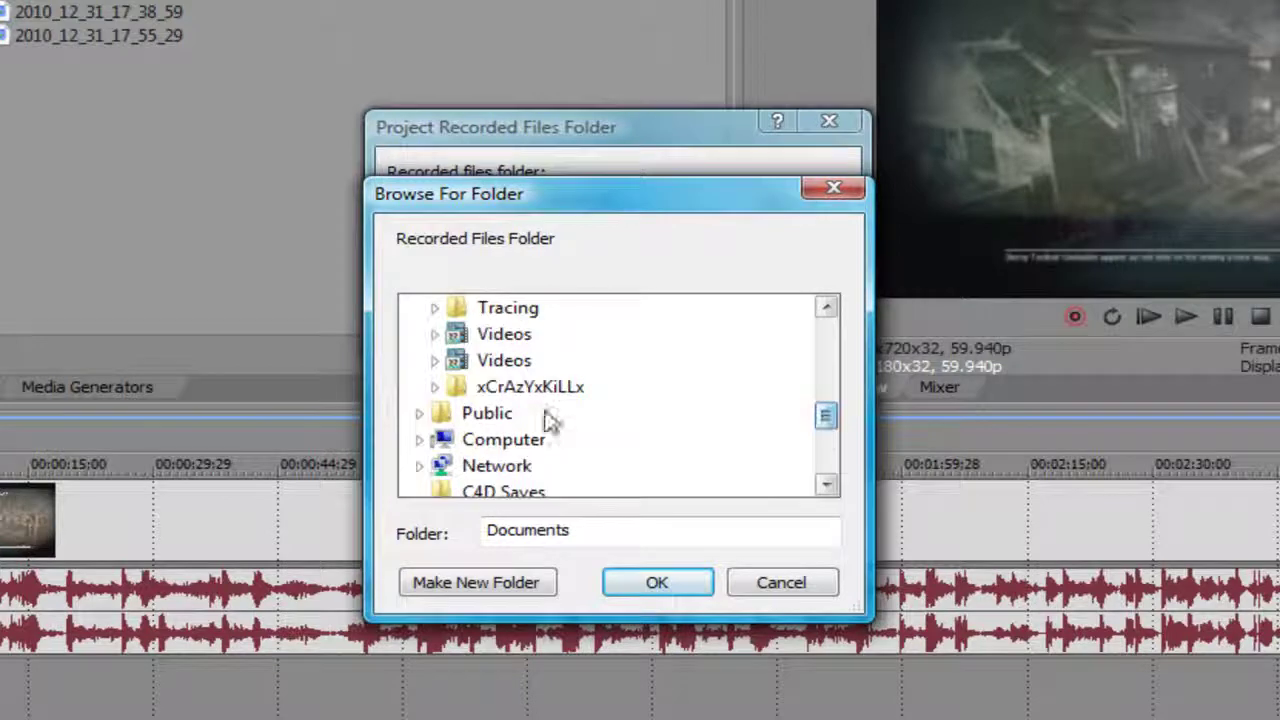
pyautogui.click(465, 384)
pyautogui.scroll(-2, 468, 410)
pyautogui.click(533, 358)
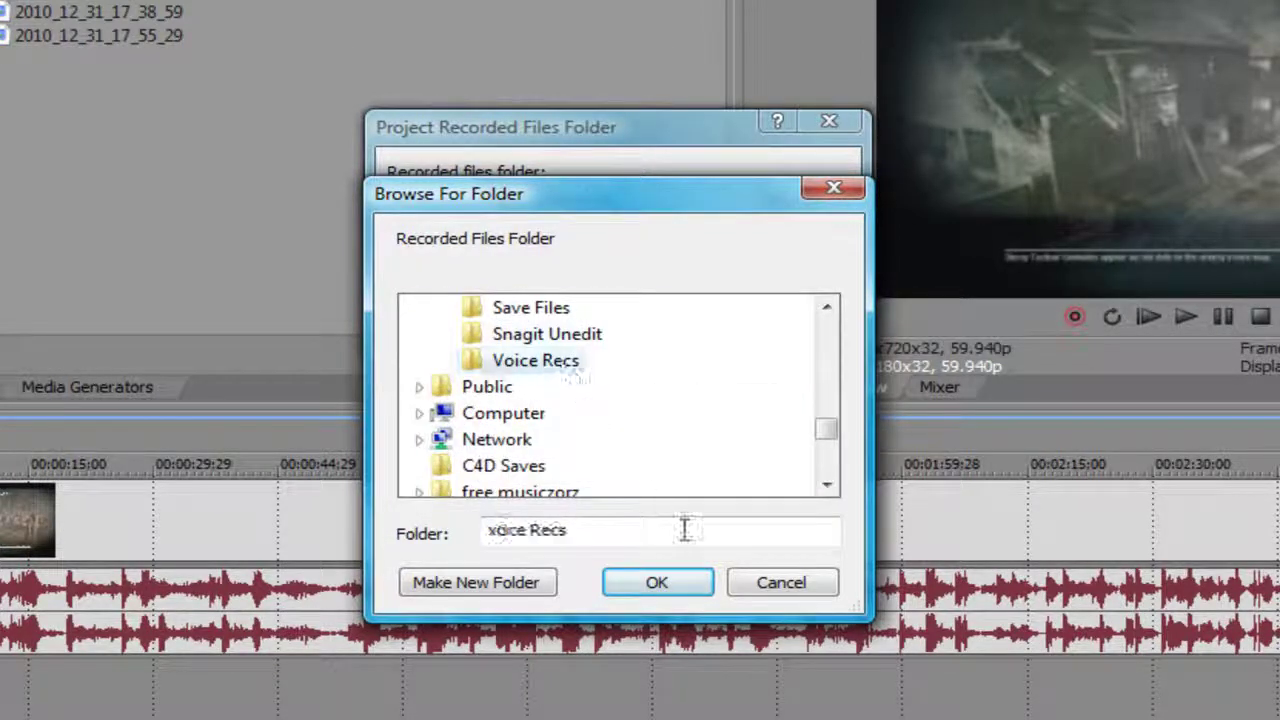
pyautogui.click(656, 590)
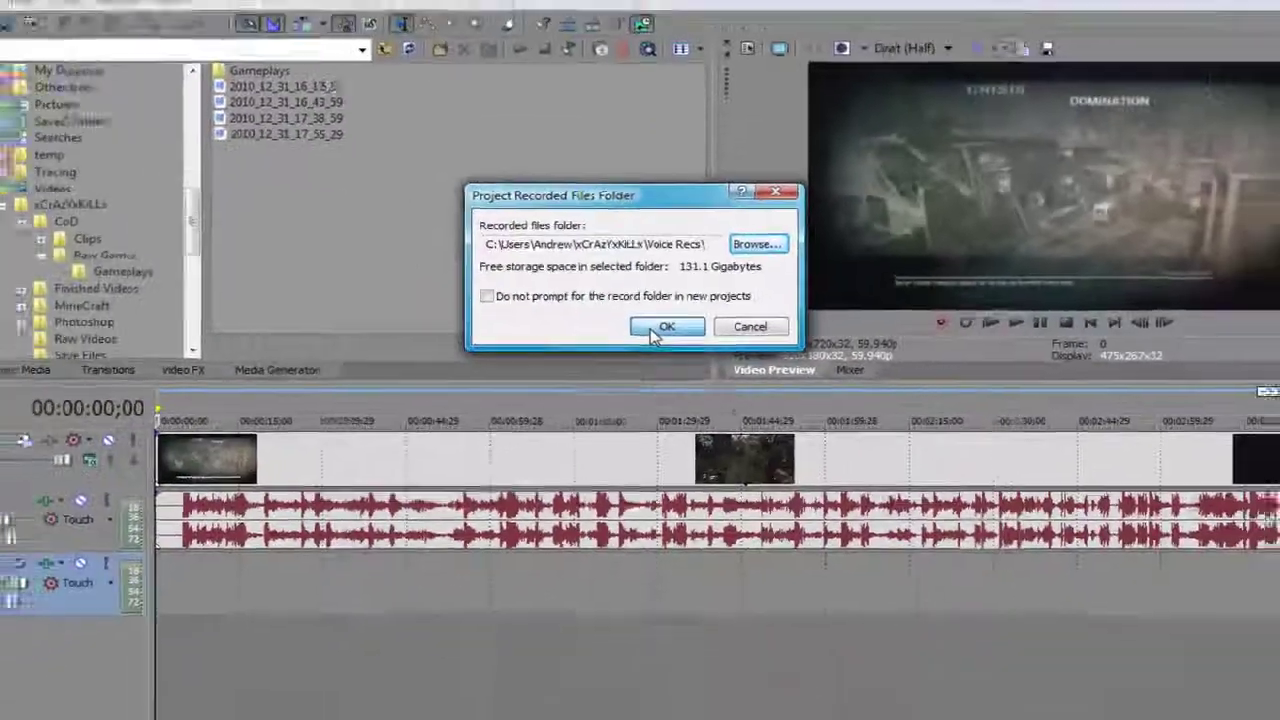
pyautogui.click(645, 335)
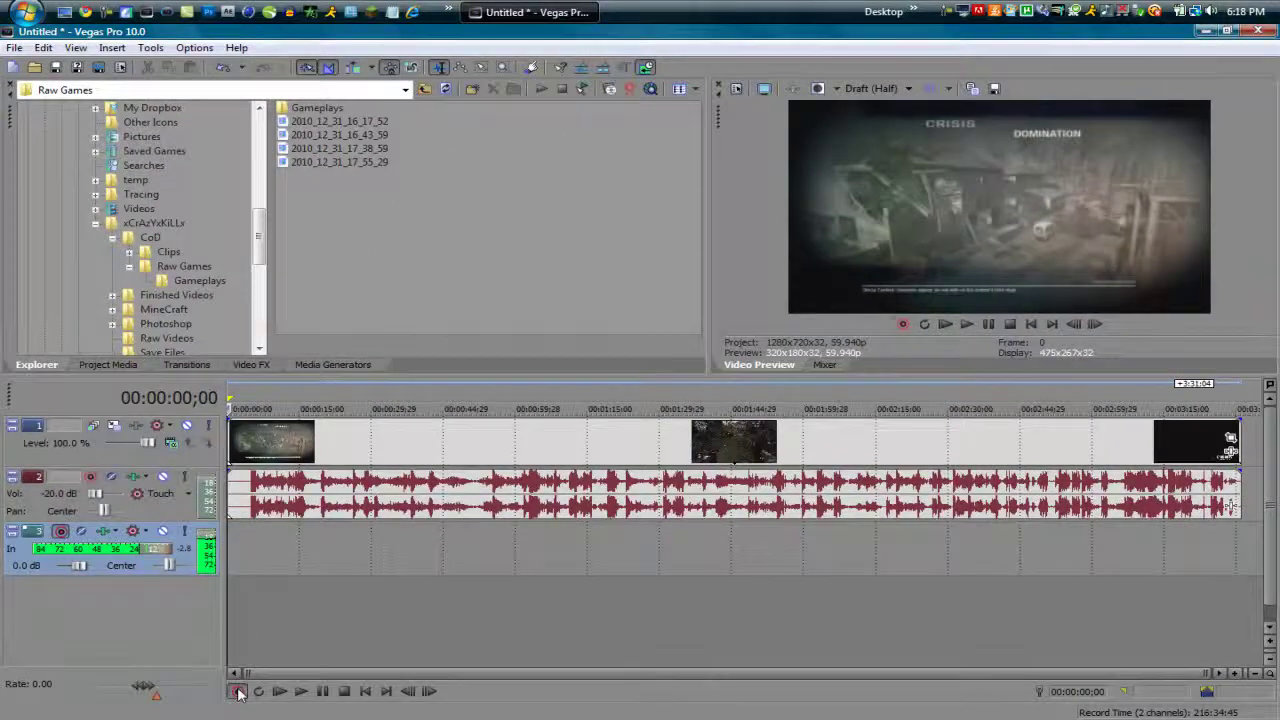
# Step: Record a few seconds of voice commentary onto track 3, then stop recording
pyautogui.click(238, 691)
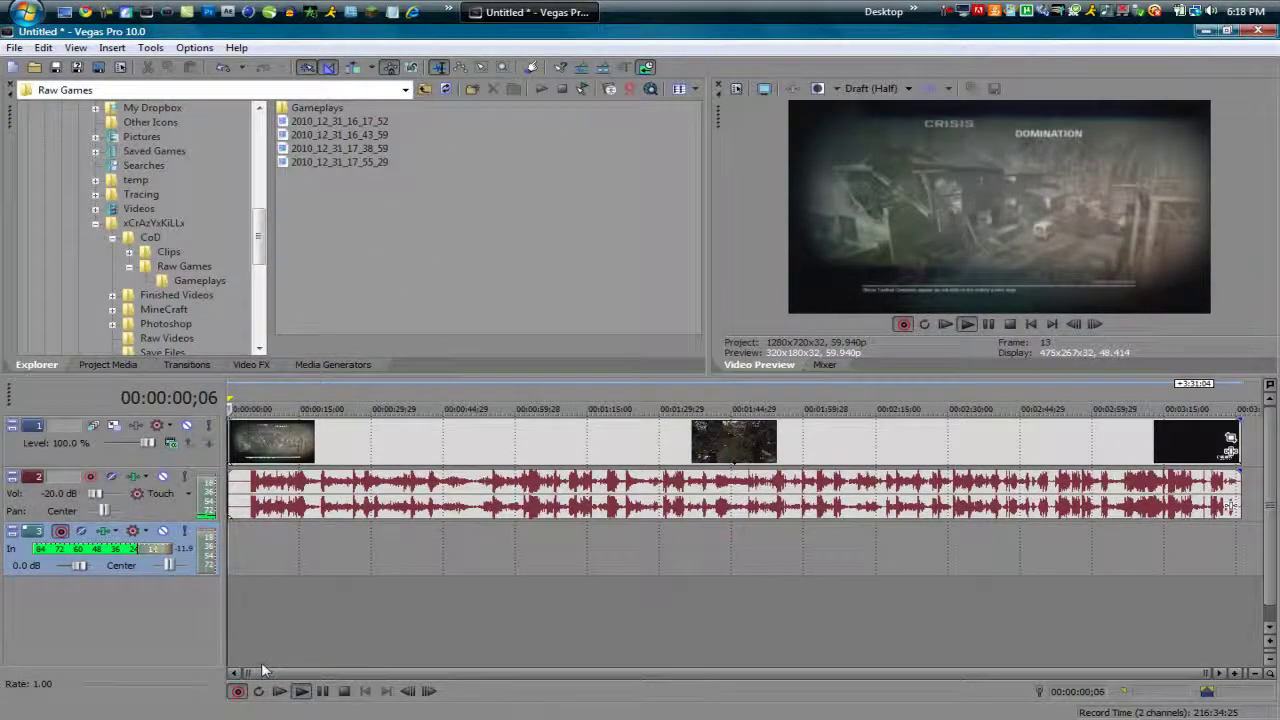
pyautogui.scroll(5, 363, 638)
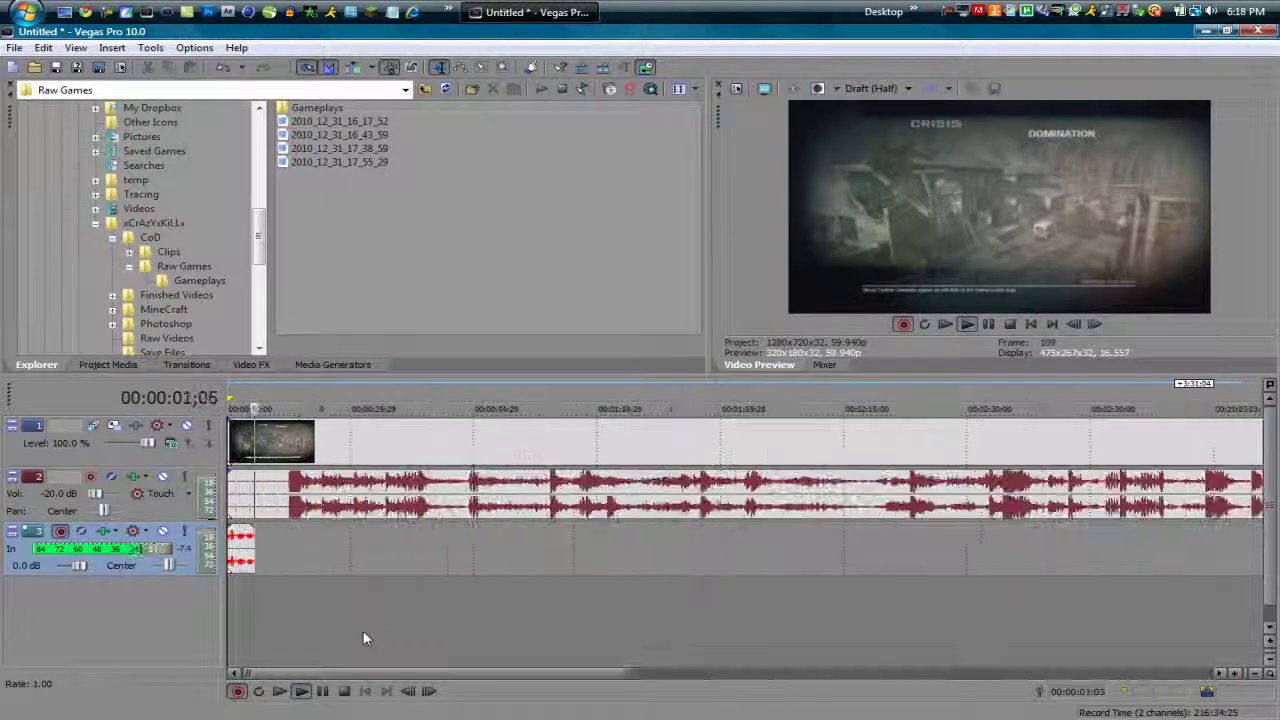
pyautogui.scroll(-4, 363, 638)
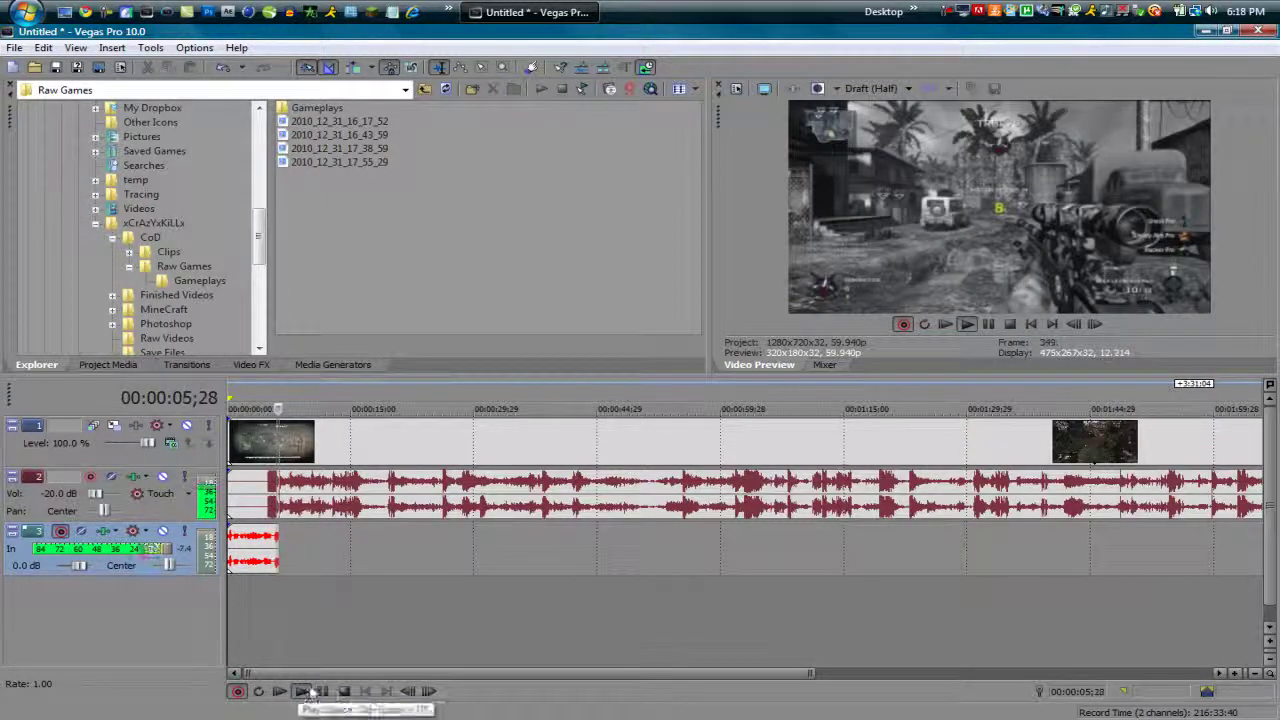
pyautogui.click(343, 691)
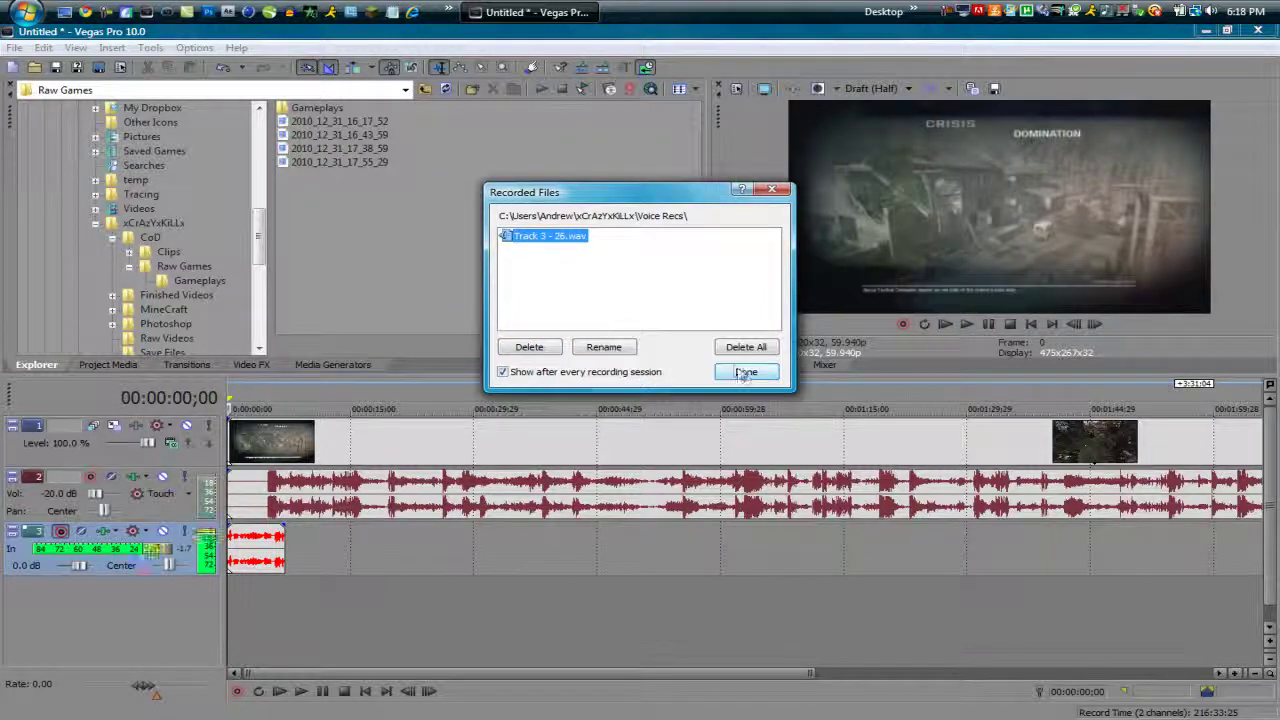
# Step: Try renaming the recording to com1, dismiss the duplicate-name error, and keep Track 3 - 26.wav
pyautogui.click(604, 347)
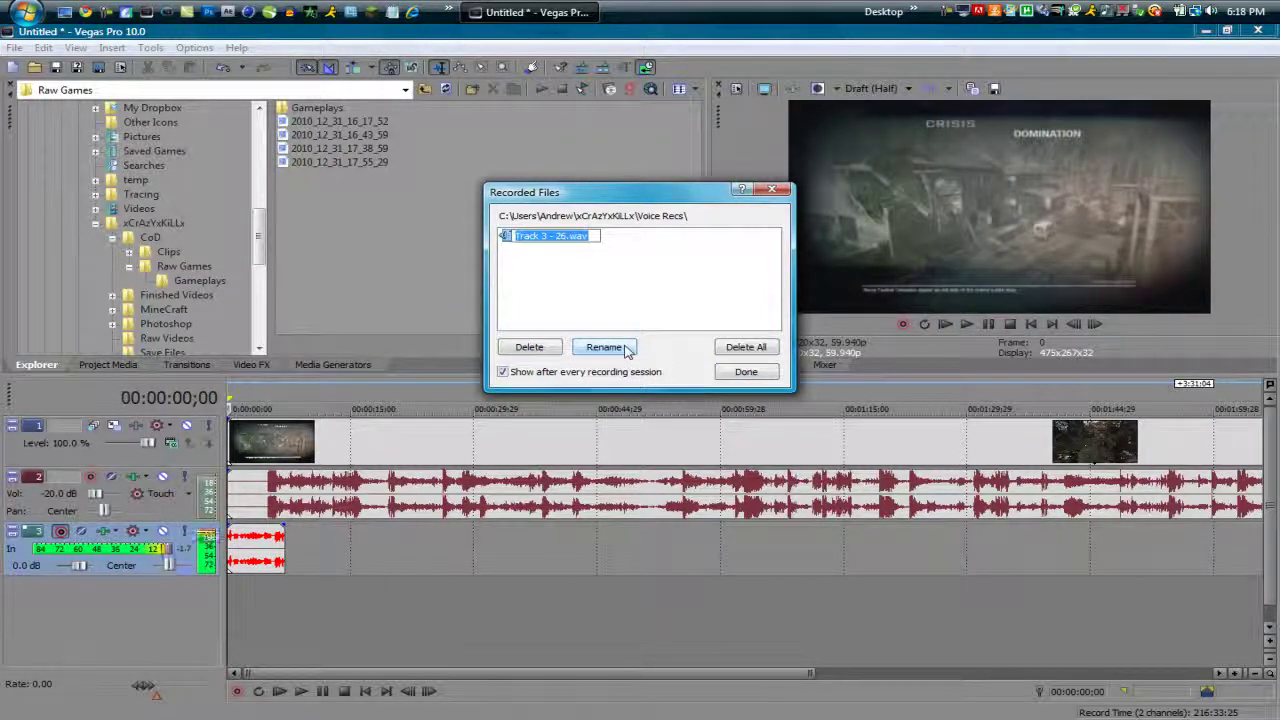
pyautogui.write('com1')
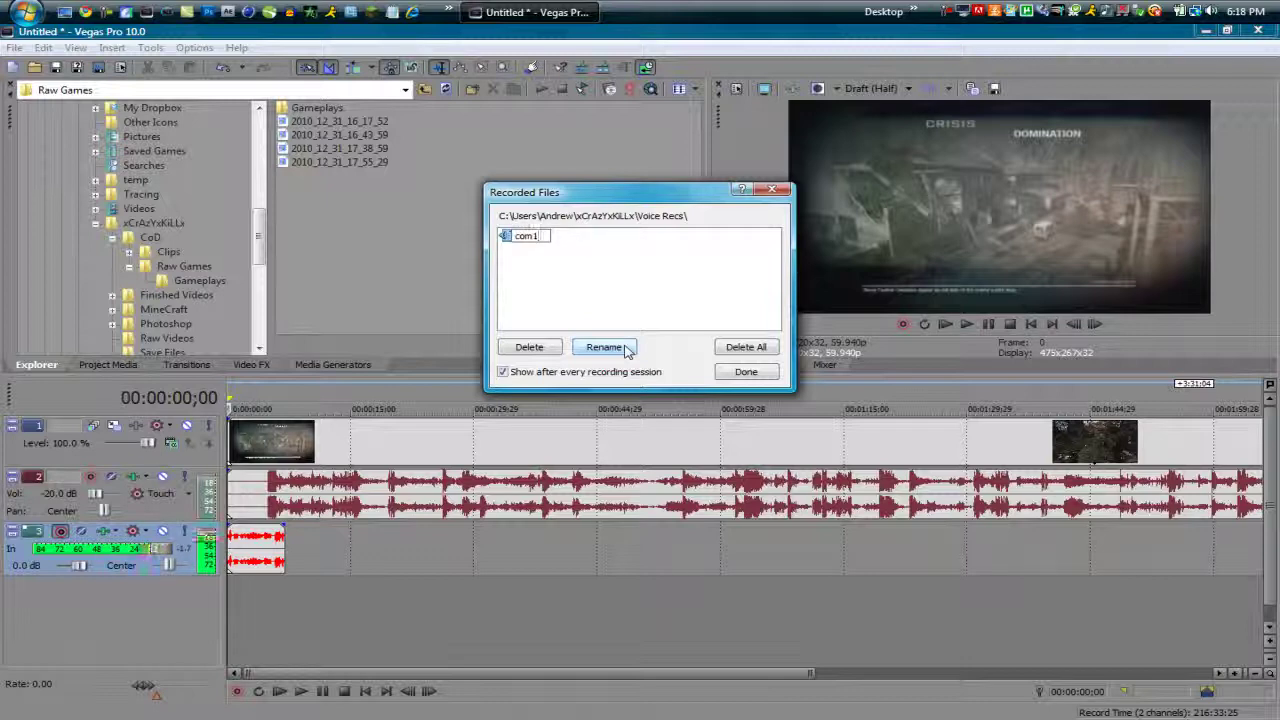
pyautogui.press('Return')
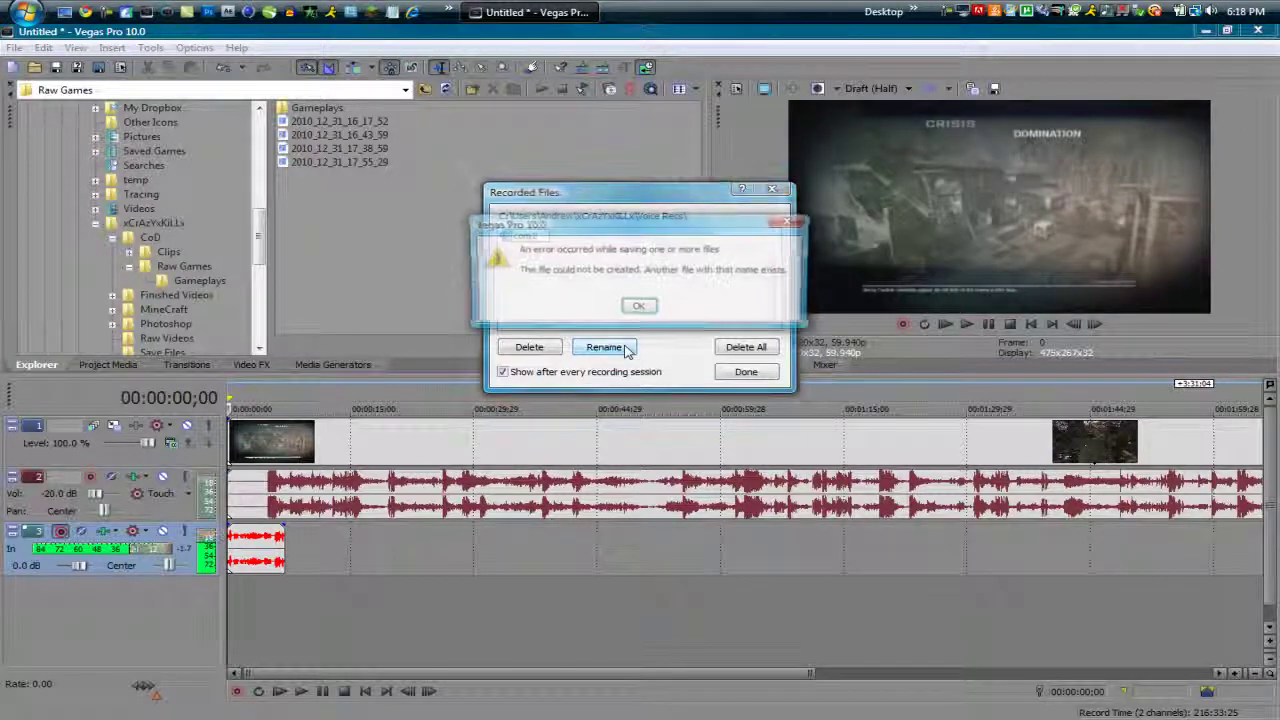
pyautogui.click(670, 320)
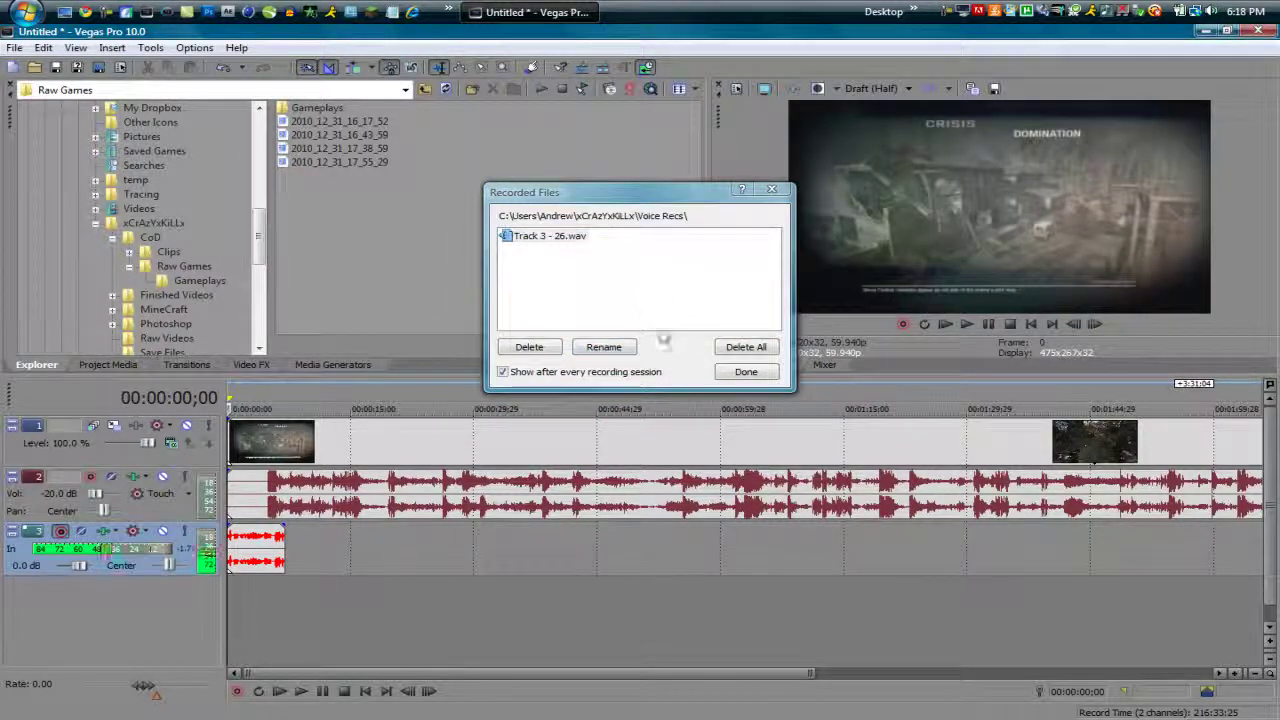
pyautogui.click(745, 372)
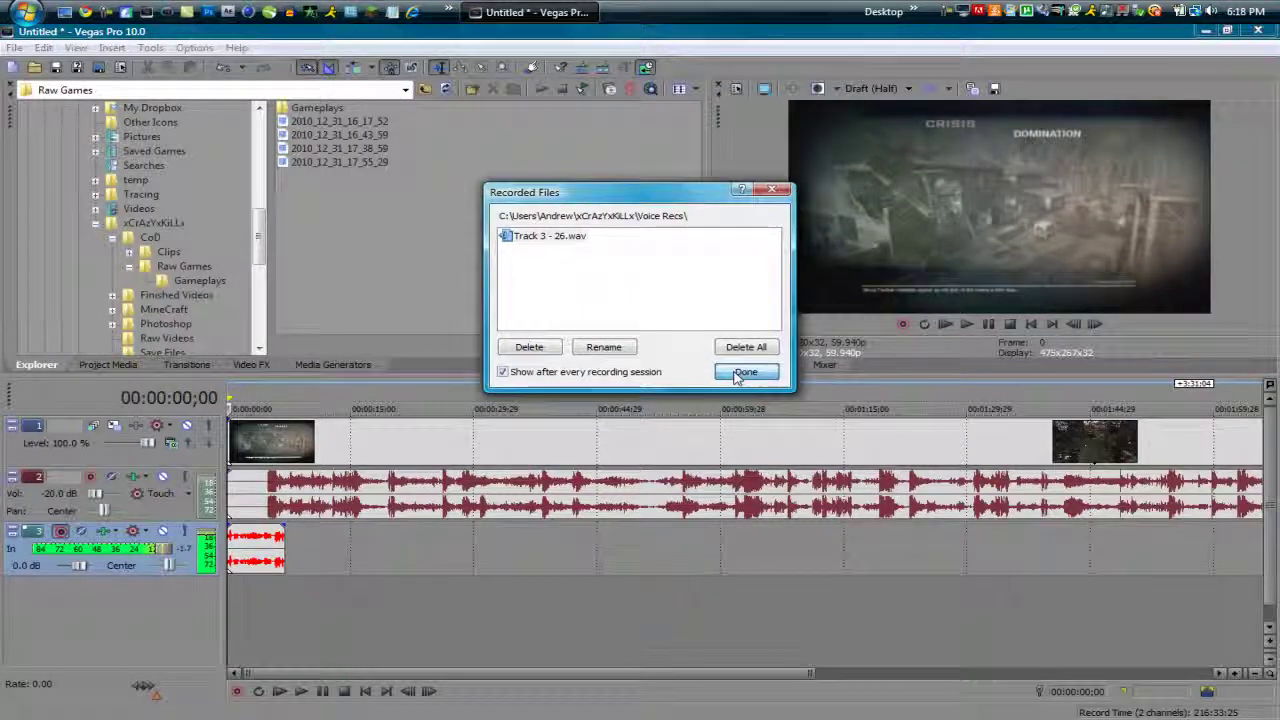
pyautogui.scroll(-3, 352, 587)
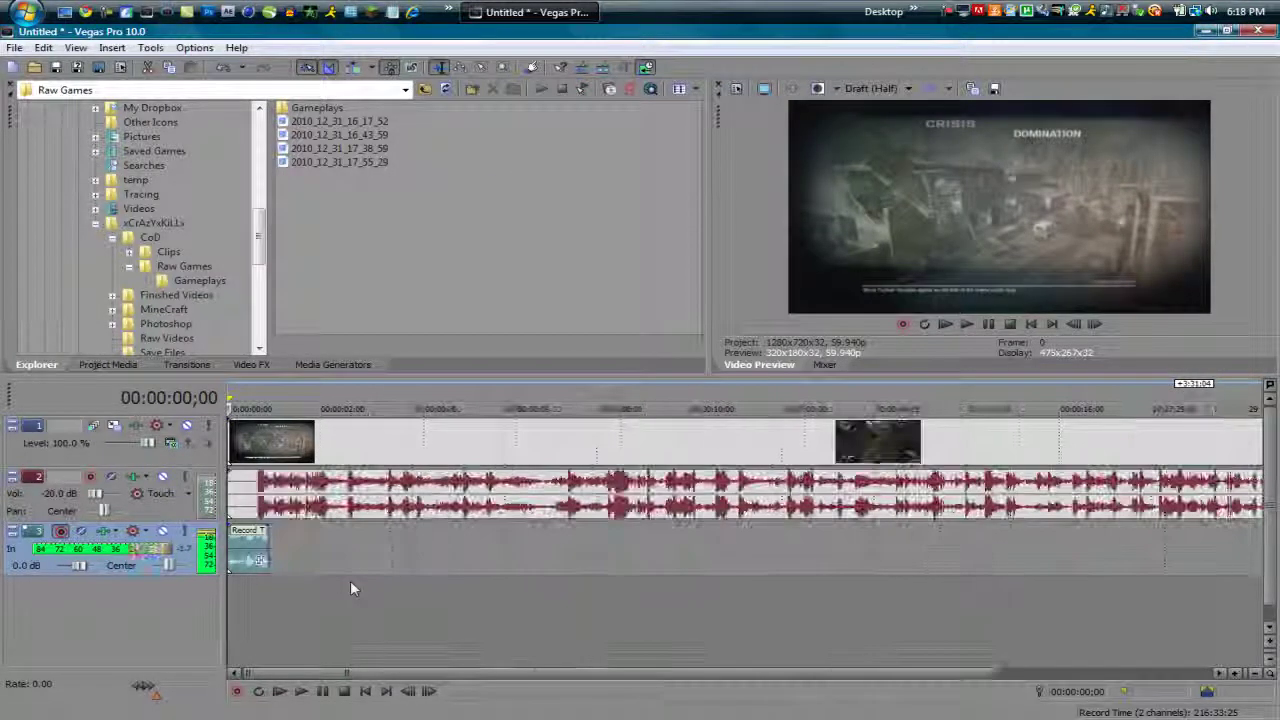